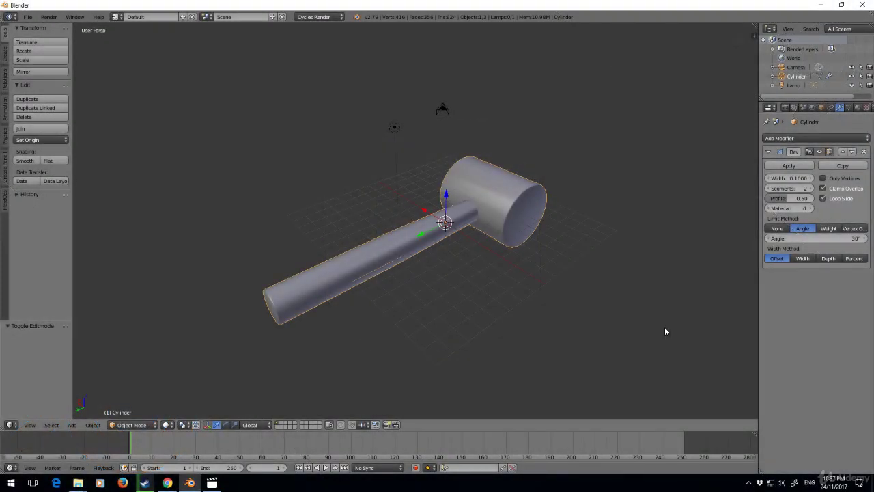
Scale the whole hammer down uniformly to about 0.176 of its size.
scroll(675, 325, "up", 1)
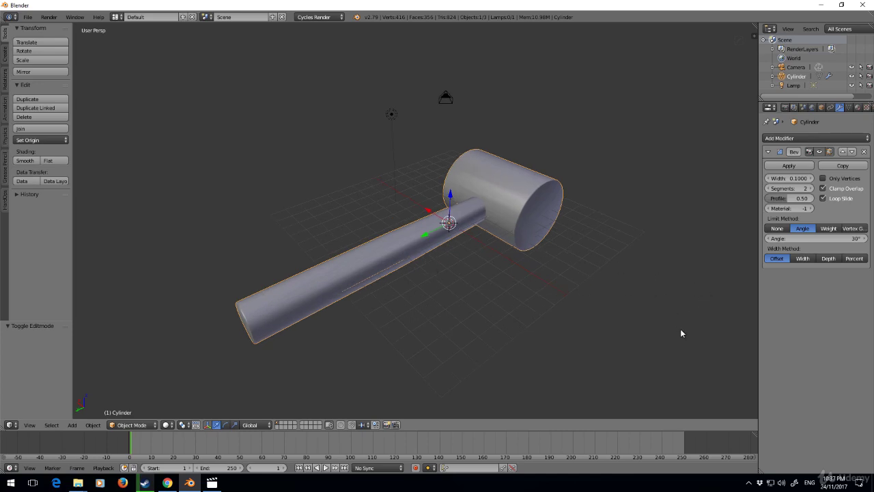
key("s")
left_click(491, 243)
middle_click_drag(491, 244, 481, 287)
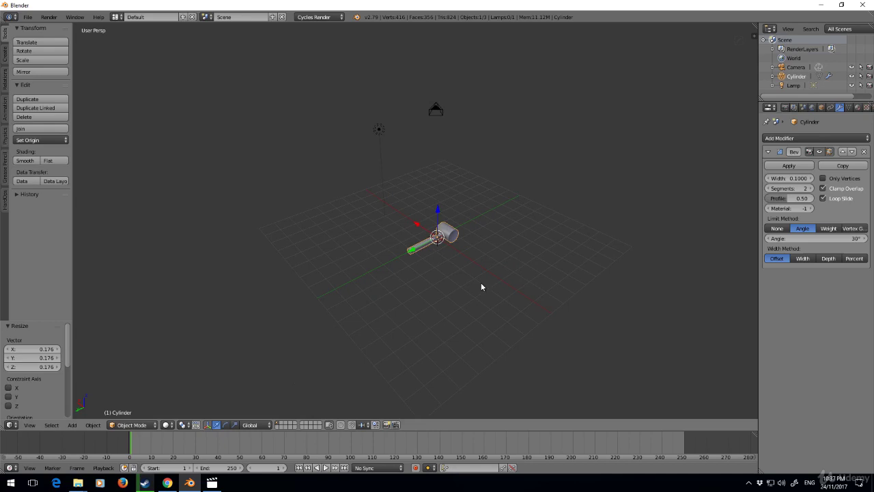
scroll(480, 287, "up", 2)
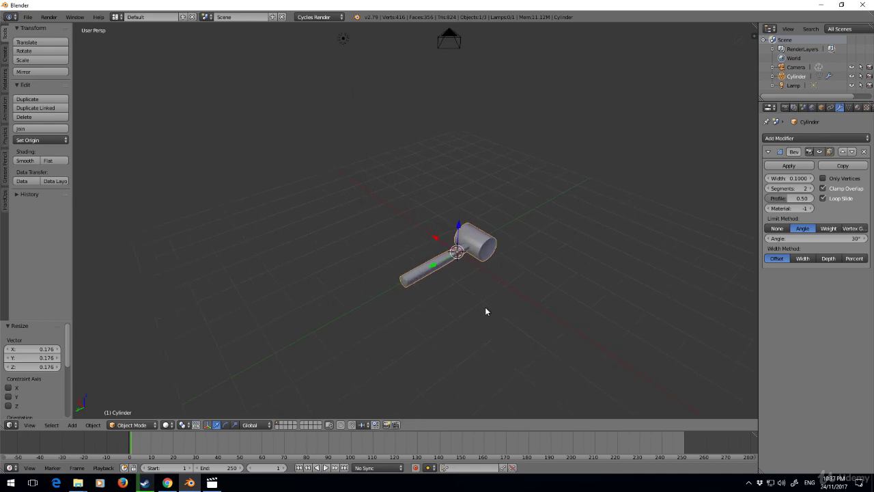
Apply the hammer's scale and return the timeline to frame 0.
key("alt+a")
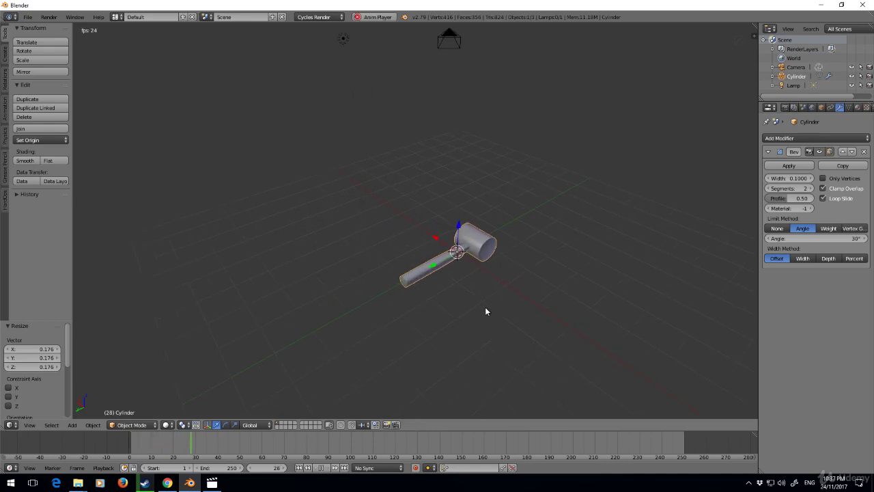
key("ctrl+a")
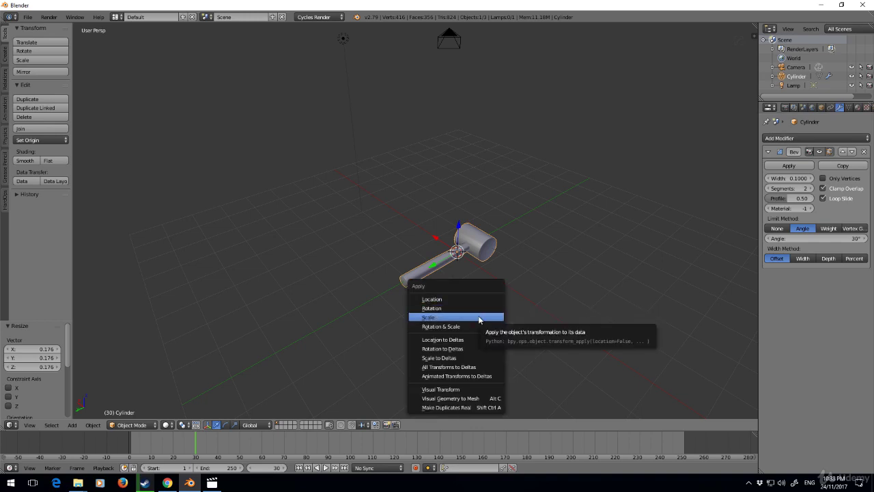
left_click(479, 316)
middle_click_drag(480, 312, 443, 315)
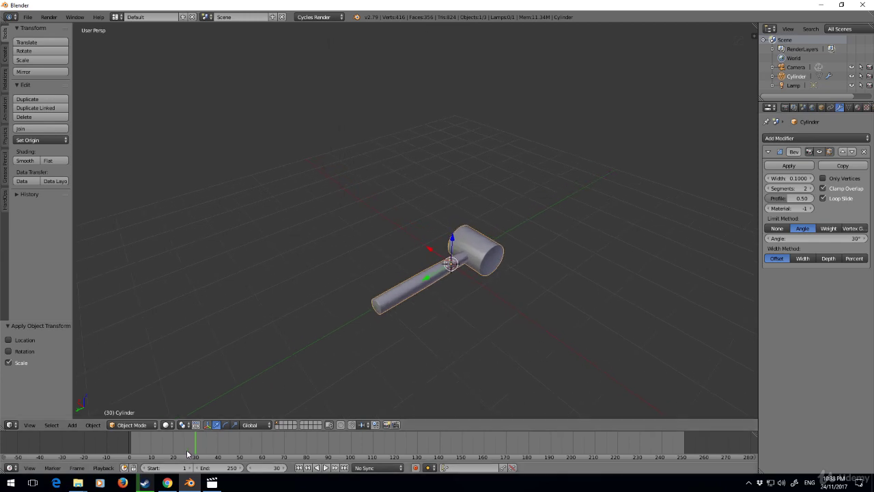
left_click(103, 441)
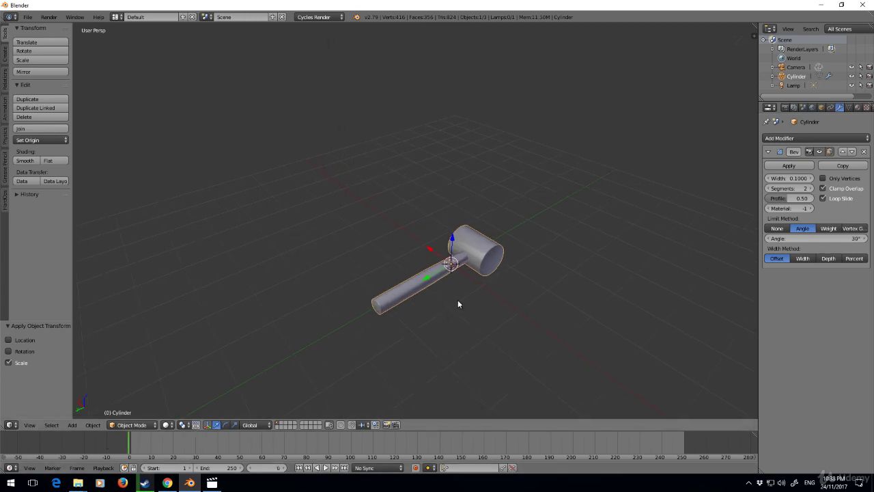
Move all of the hammer's mesh about -2.159 along Y in Edit Mode, placing the handle's end at the object origin.
key("Tab")
key("a")
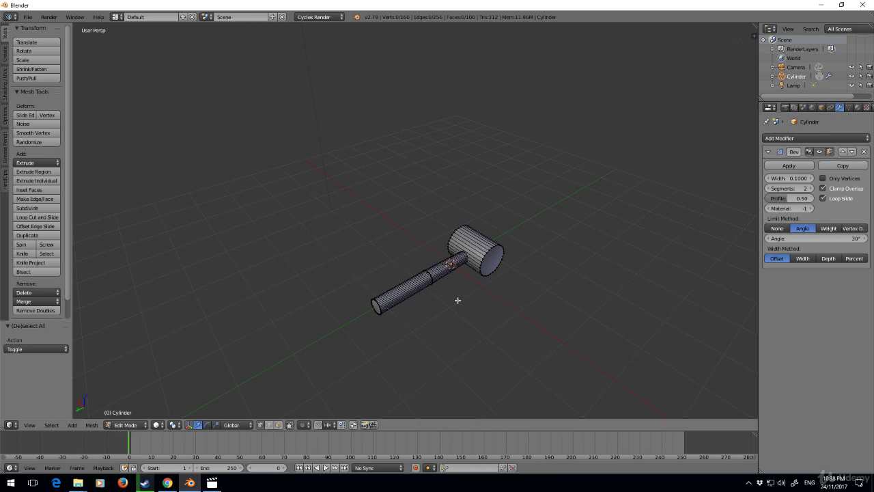
key("a")
middle_click_drag(478, 286, 506, 296)
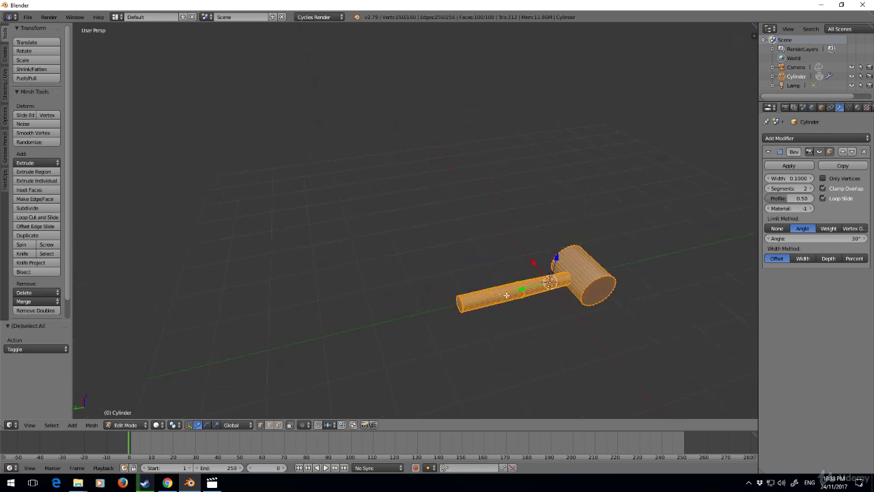
key("g")
key("y")
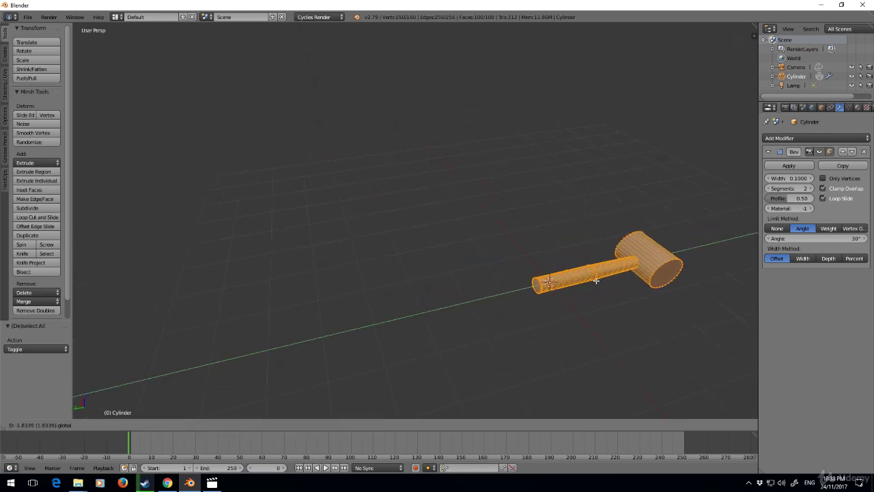
left_click(608, 279)
middle_click_drag(607, 279, 481, 246)
key("KP_5")
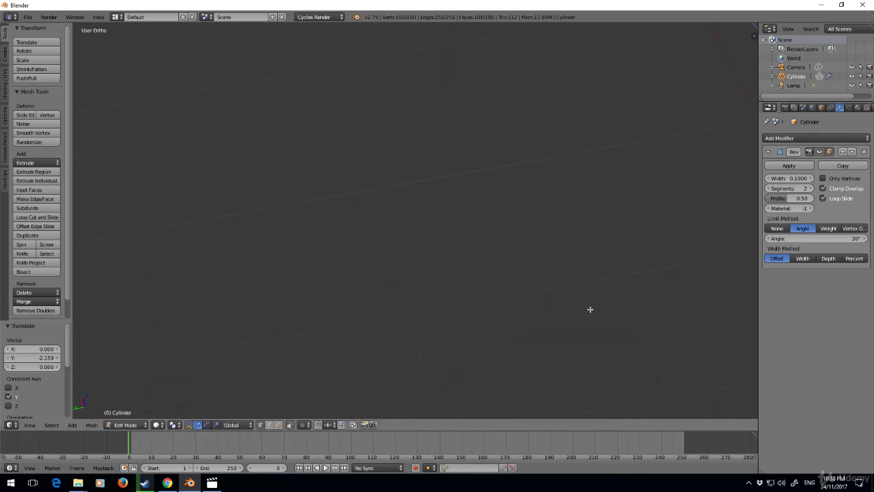
scroll(597, 310, "down", 6)
scroll(507, 321, "up", 8)
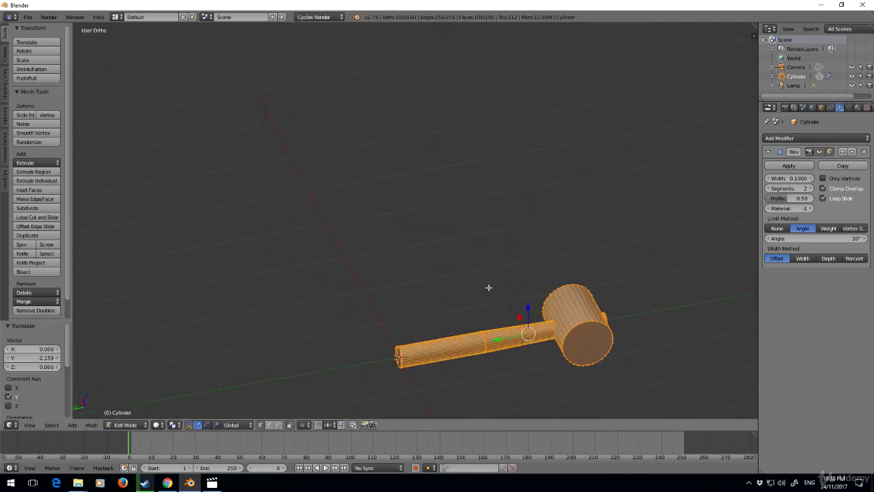
middle_click_drag(438, 316, 425, 275, "shift")
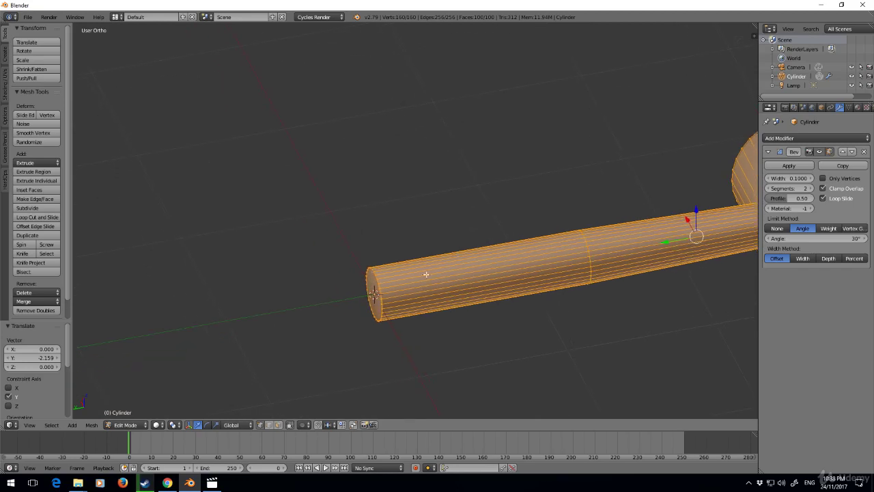
left_click(373, 295)
key("Tab")
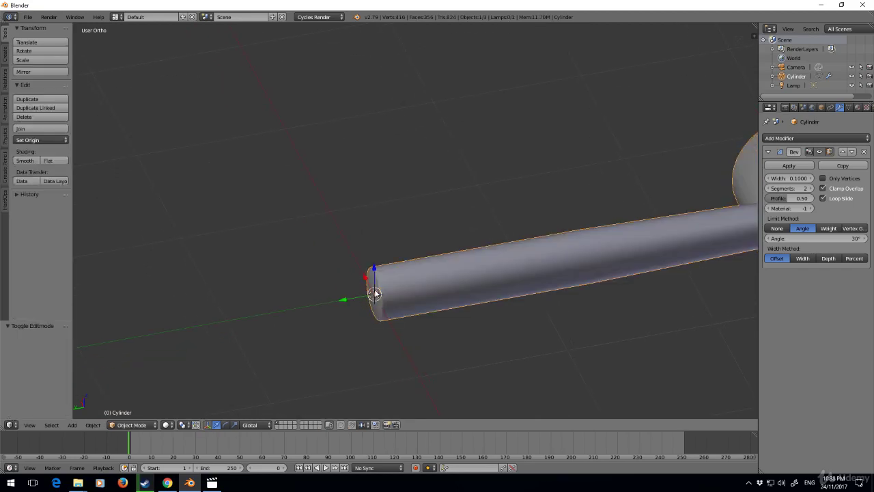
Rotate the hammer -90° about the X axis so that it stands upright on its handle.
scroll(376, 300, "down", 4)
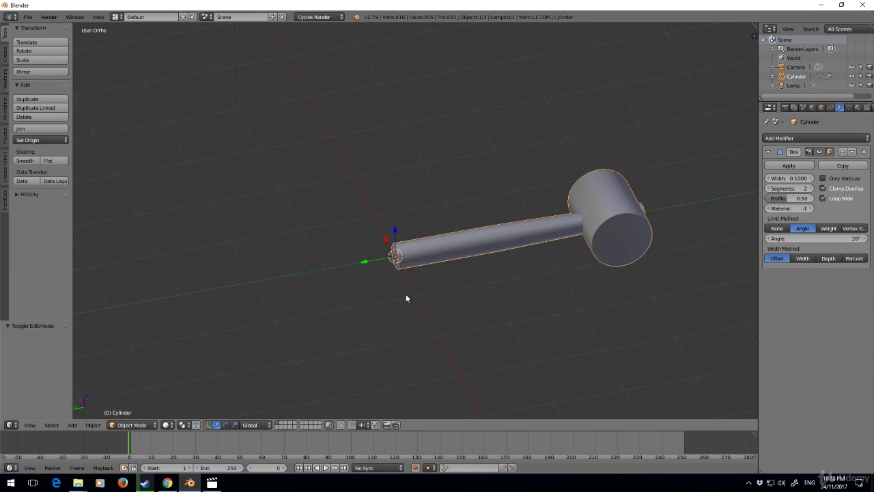
type("rx90")
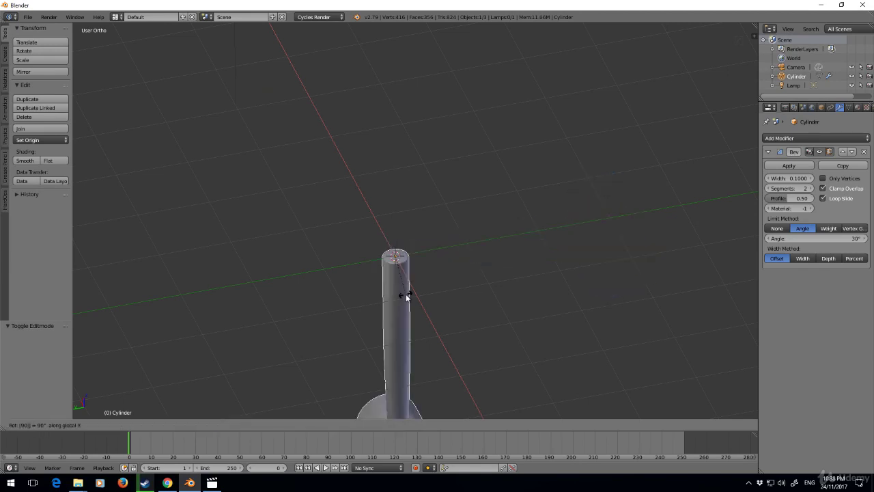
type("-")
key("Return")
Insert a Rotation keyframe for the upright hammer at frame 0.
key("KP_3")
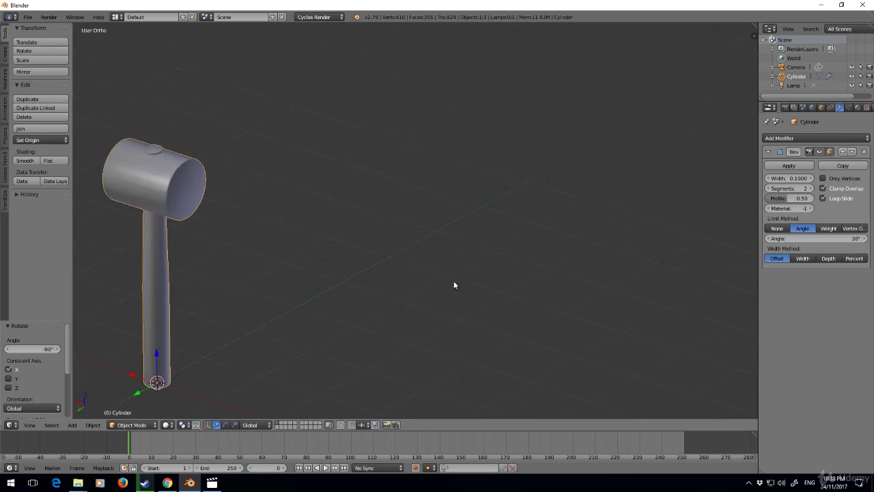
scroll(467, 278, "down", 4)
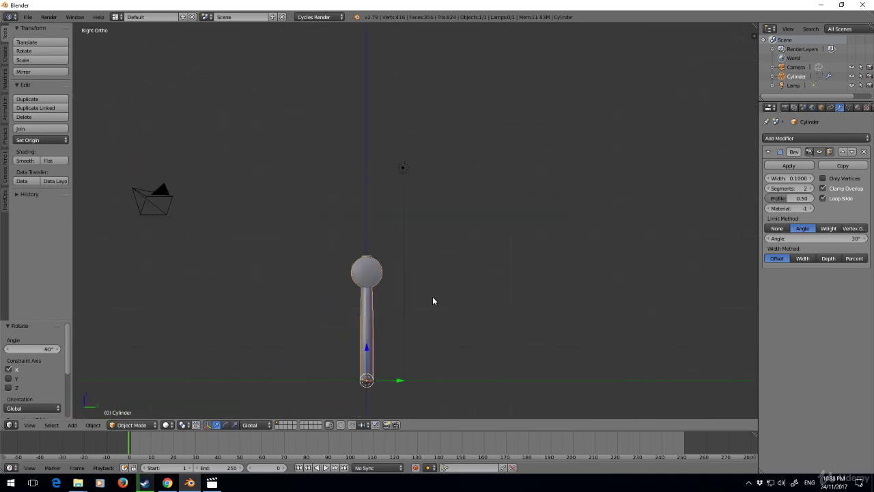
key("KP_1")
key("KP_Decimal")
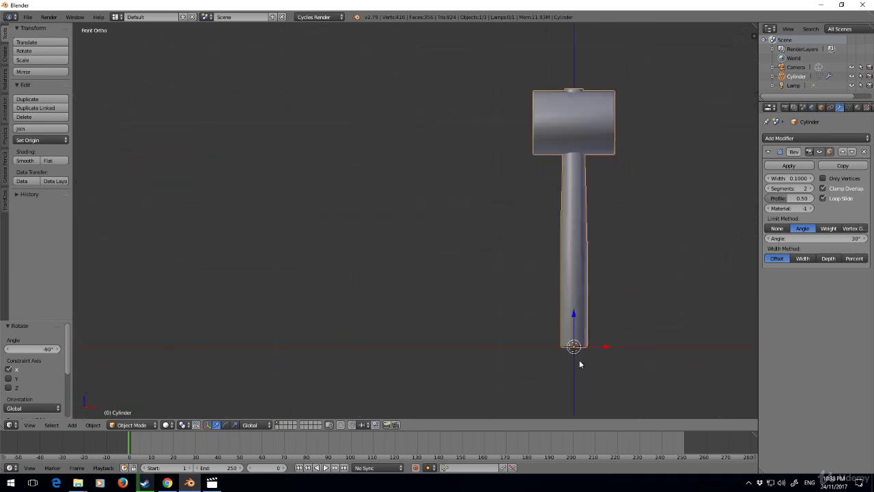
scroll(471, 290, "down", 4)
middle_click_drag(469, 302, 457, 319, "shift")
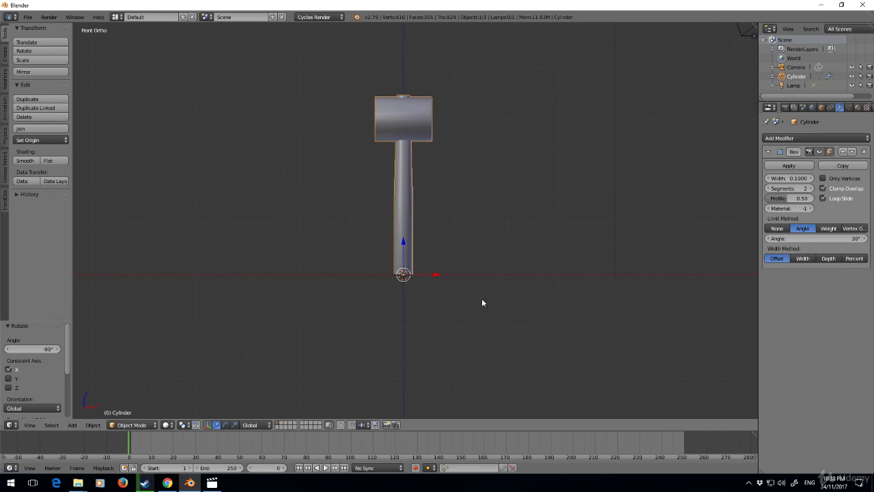
key("i")
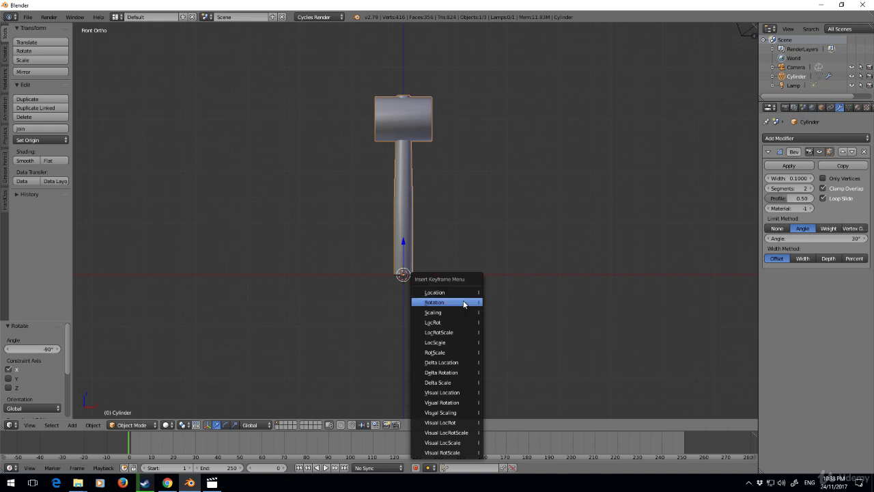
left_click(464, 303)
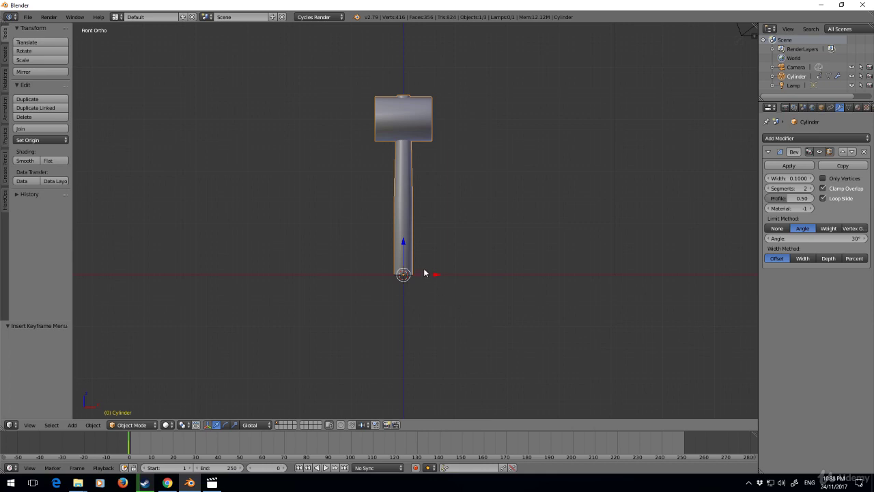
At frame 25, rotate the hammer about 80.6° in the front view and insert a Rotation keyframe.
left_click_drag(152, 454, 185, 453)
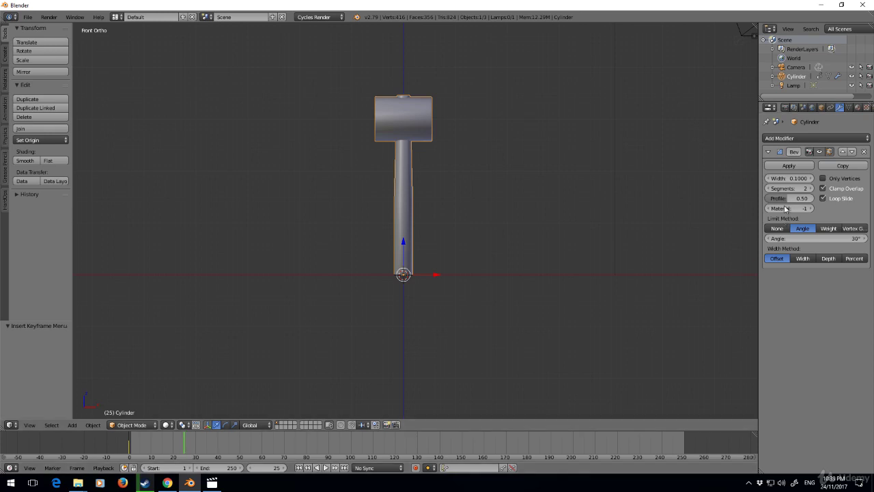
left_click(787, 109)
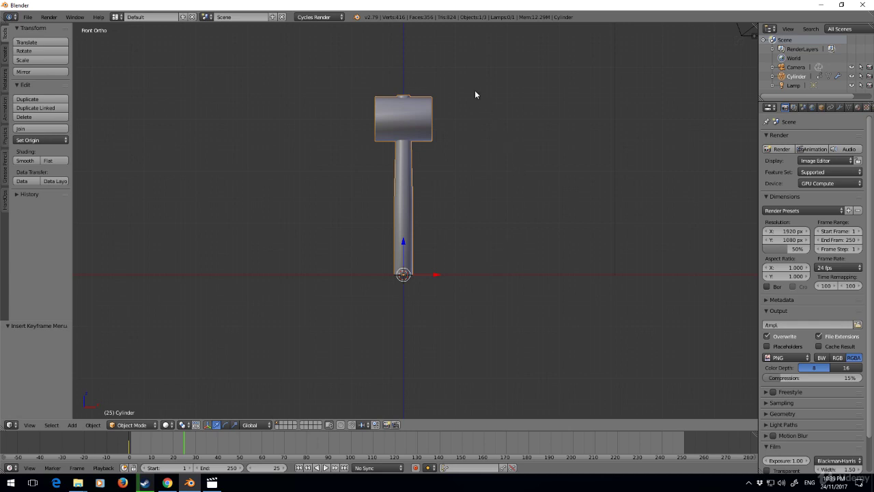
key("r")
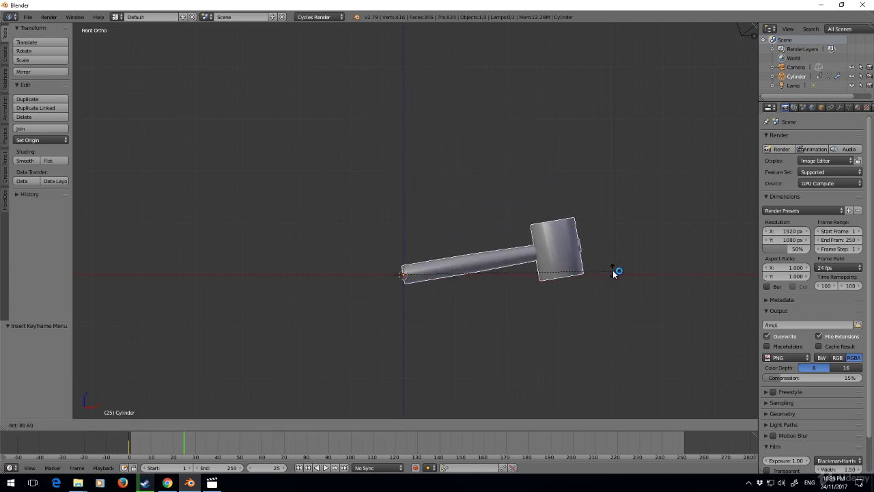
left_click(614, 273)
key("i")
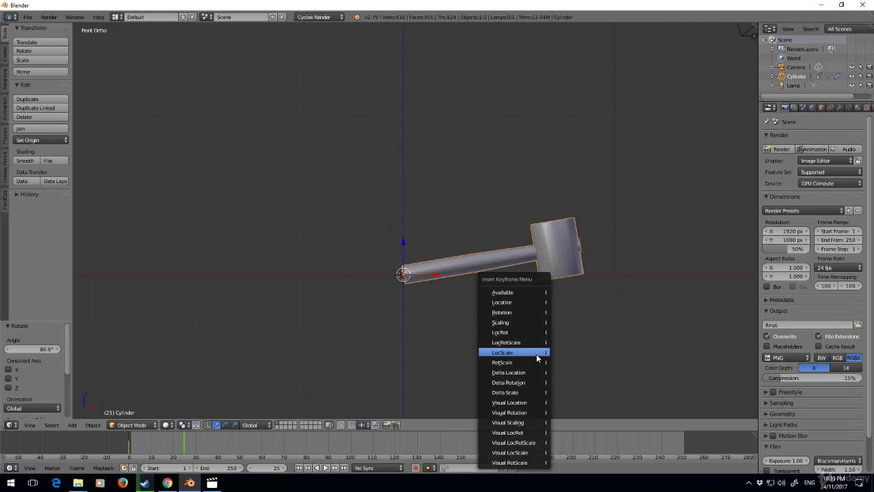
left_click(523, 312)
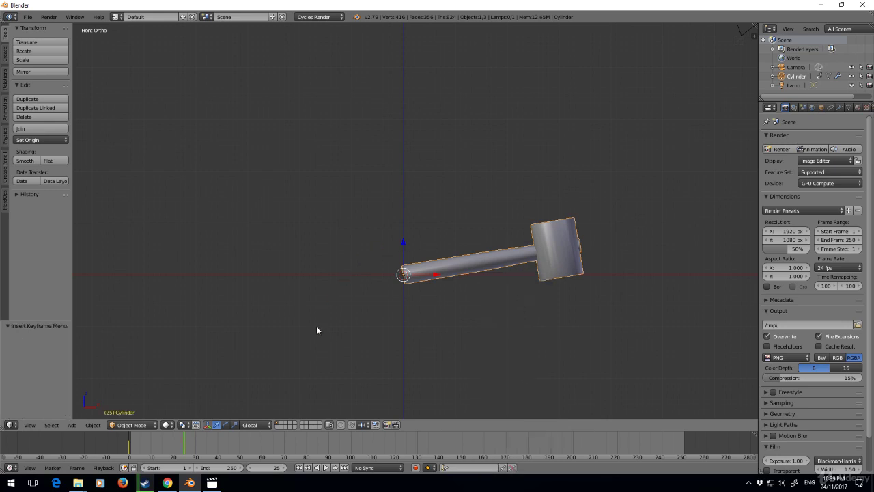
Make Rotation the active keying set, then rotate the hammer about -94.3° at frame 48 and insert a keyframe.
left_click(459, 468)
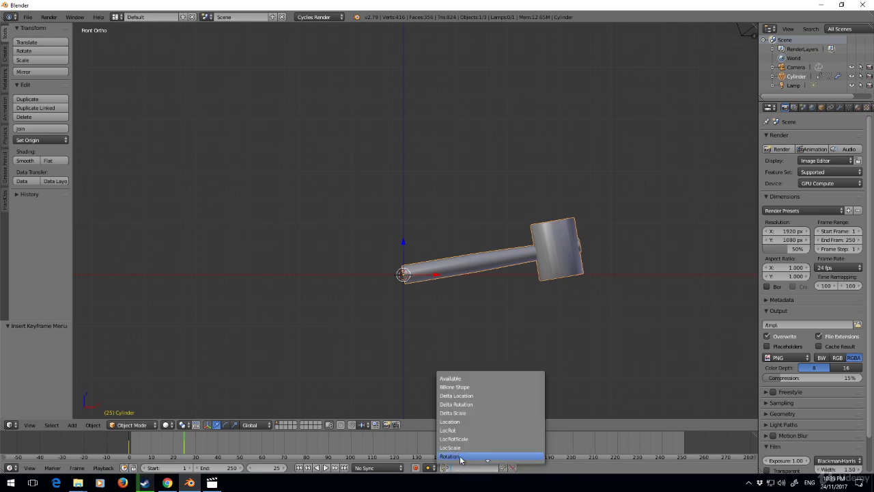
left_click(458, 457)
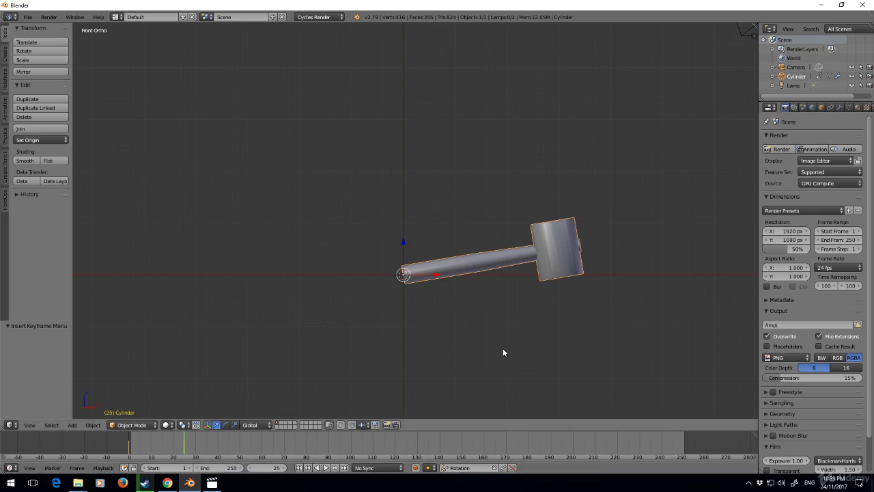
left_click(169, 447)
left_click_drag(168, 447, 236, 457)
key("r")
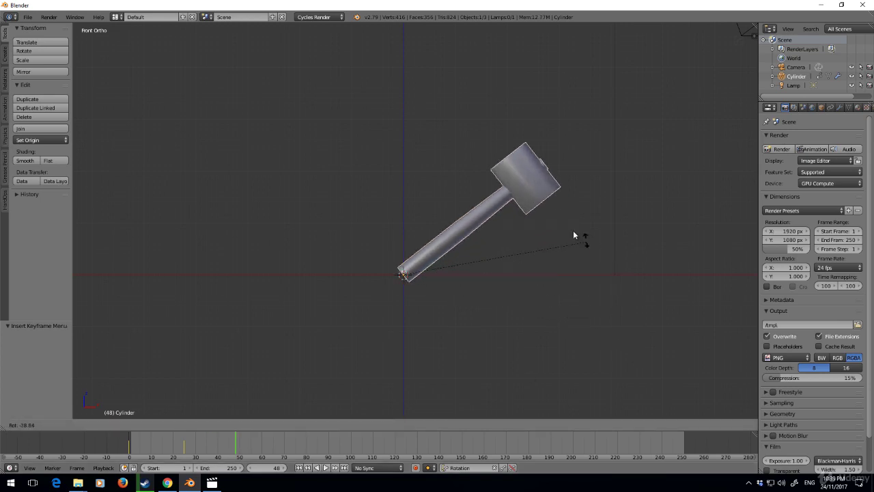
left_click(423, 202)
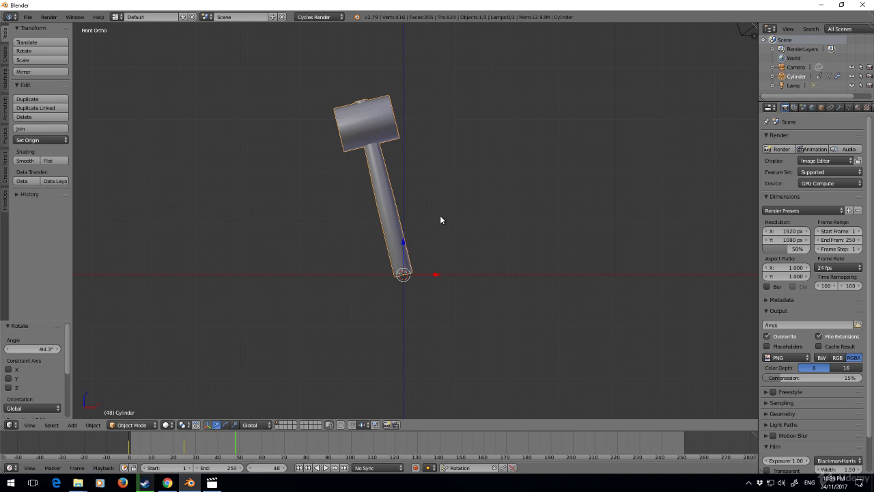
key("i")
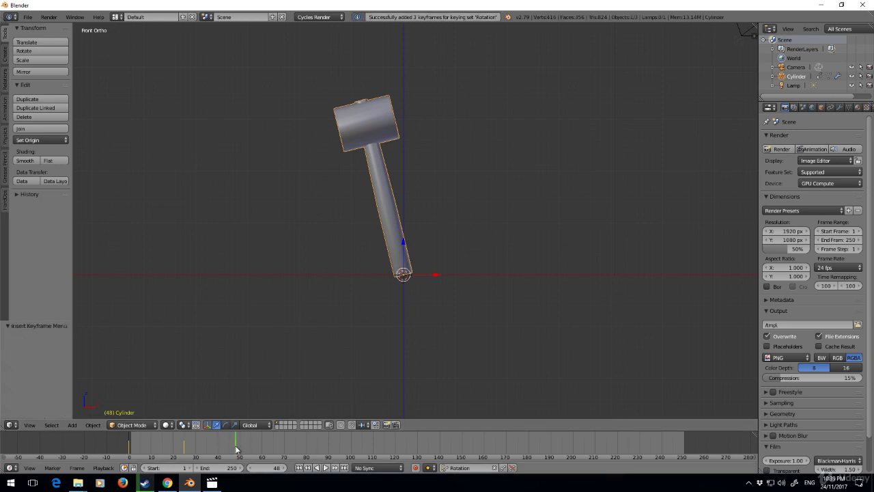
Turn on automatic keyframe insertion, go to frame 72 and rotate the hammer about 94.5° to key its downward swing.
mouse_move(236, 448)
left_mouse_down()
mouse_move(129, 455)
mouse_move(183, 461)
mouse_move(225, 439)
mouse_move(269, 443)
mouse_move(235, 443)
left_mouse_up()
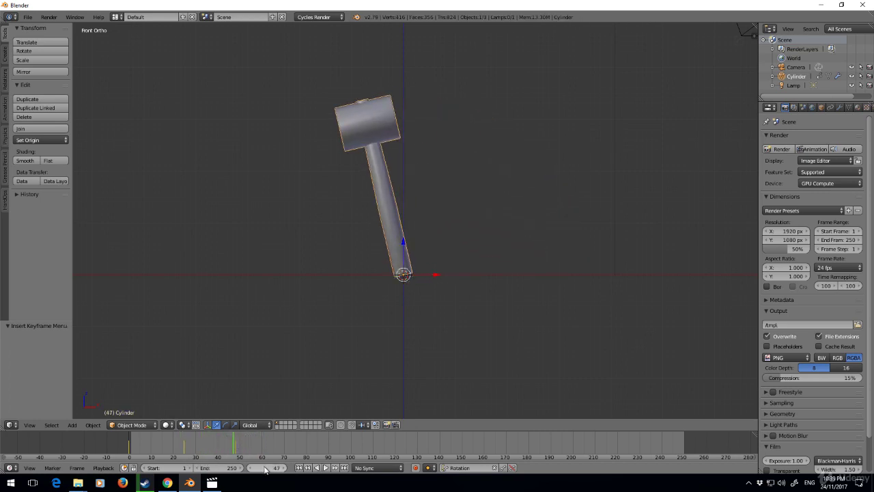
key("Right")
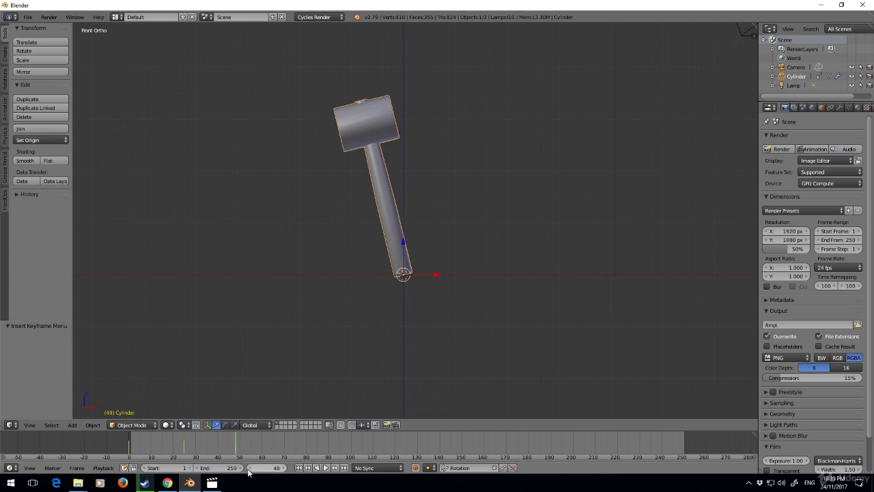
left_click(273, 468)
key("Return")
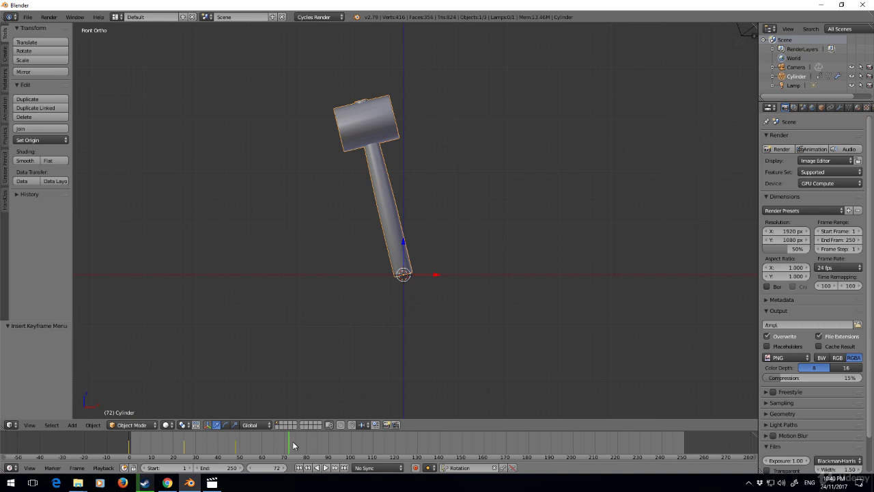
left_click(416, 469)
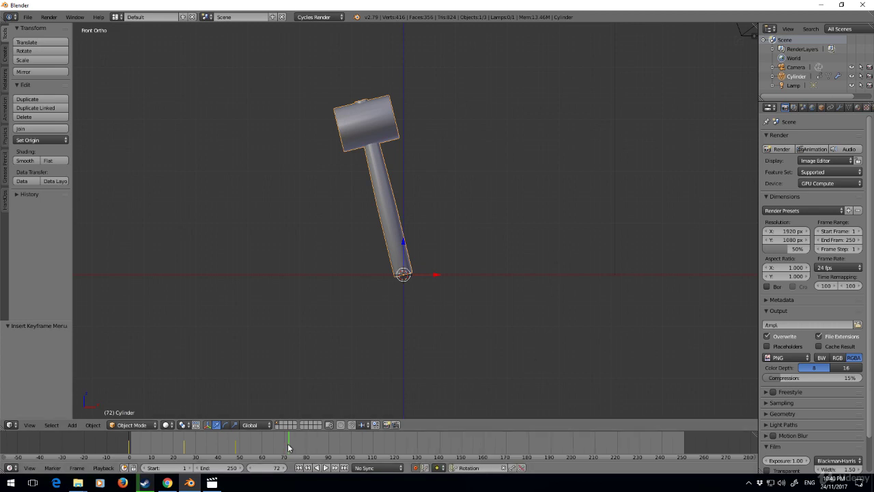
key("r")
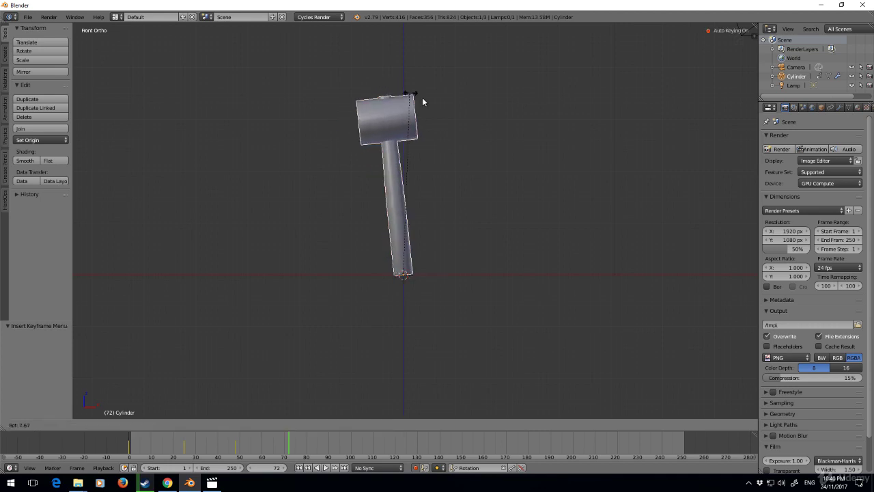
left_click(560, 275)
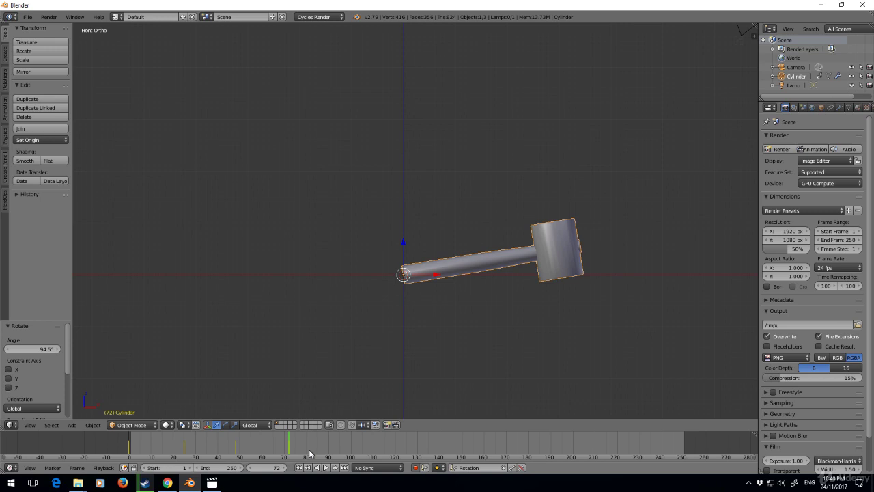
Key further swings by rotating the hammer about -101° at frame 96 and about 100° at frame 120.
left_click(339, 452)
left_click(341, 452)
key("r")
left_click(405, 175)
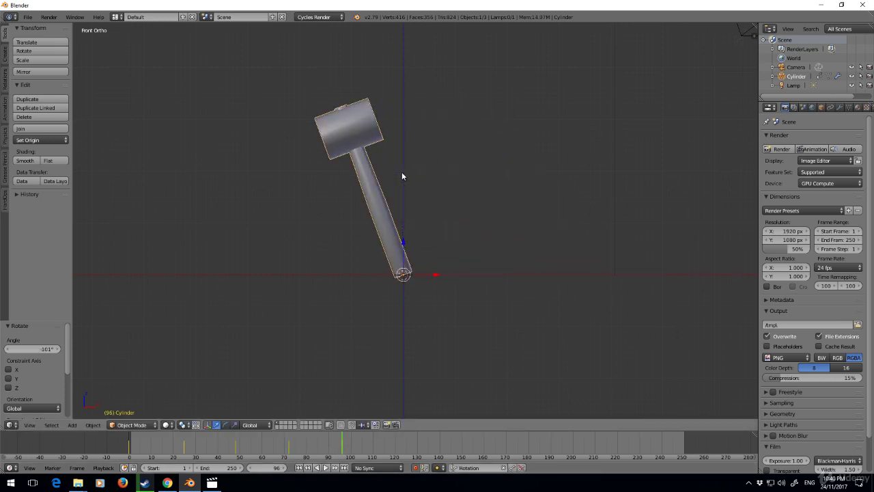
left_click(395, 450)
key("r")
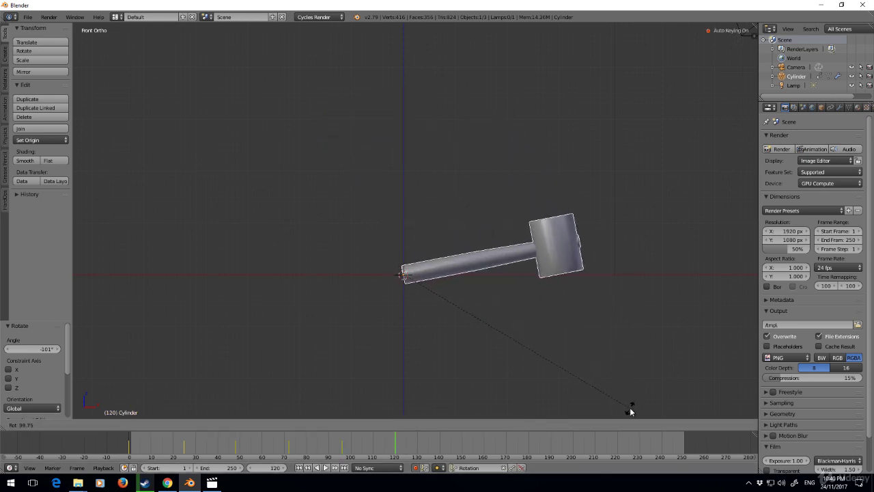
left_click(631, 407, "ctrl")
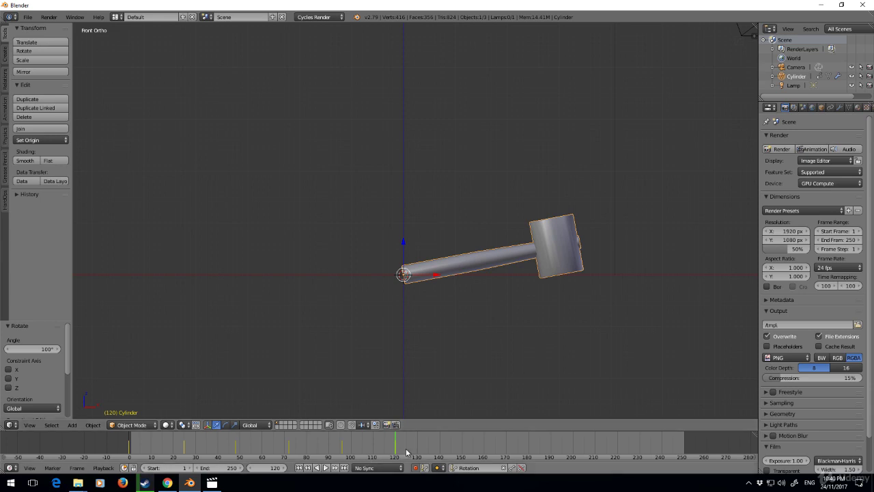
Return to frame 0 and set the animation's start frame to 0.
left_click(130, 453)
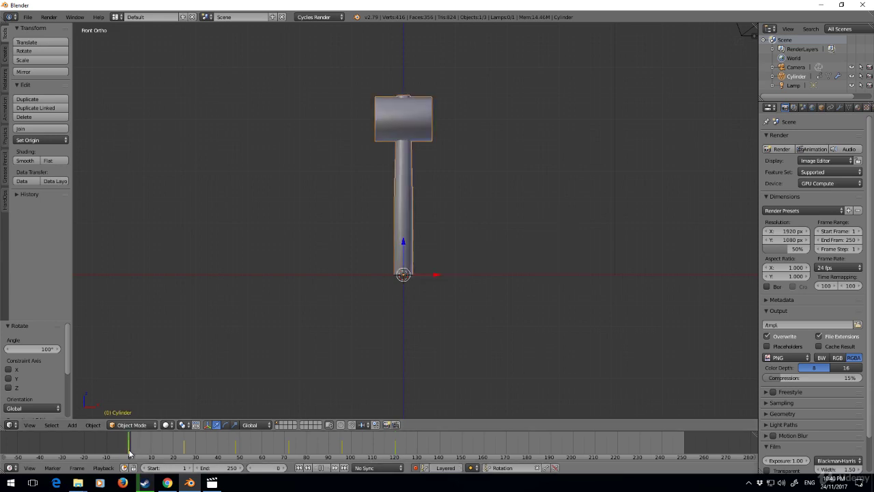
left_click(183, 467)
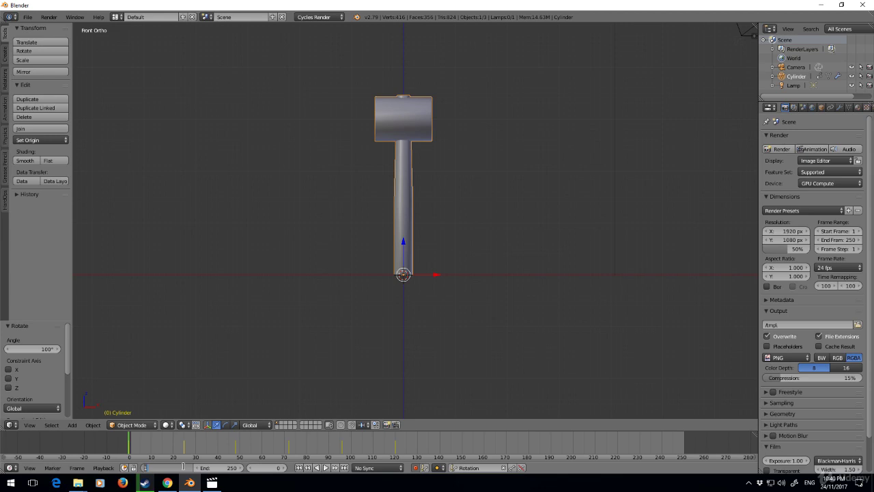
type("0")
key("Return")
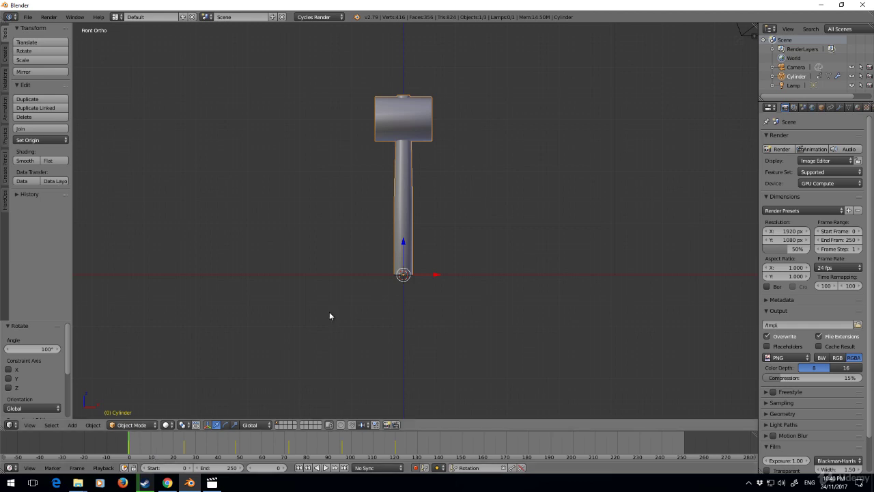
Switch to the Animation screen layout and frame the hammer's keyframes in the Dope Sheet.
left_click(117, 19)
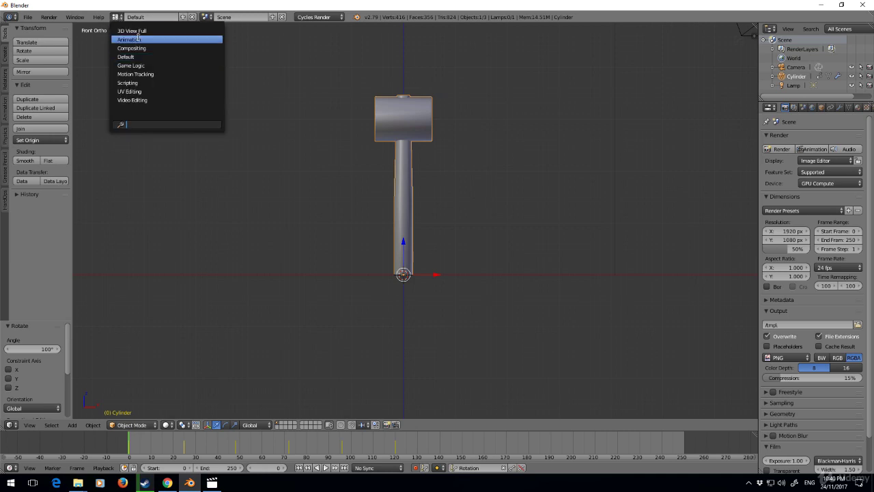
left_click(139, 38)
scroll(198, 103, "down", 3)
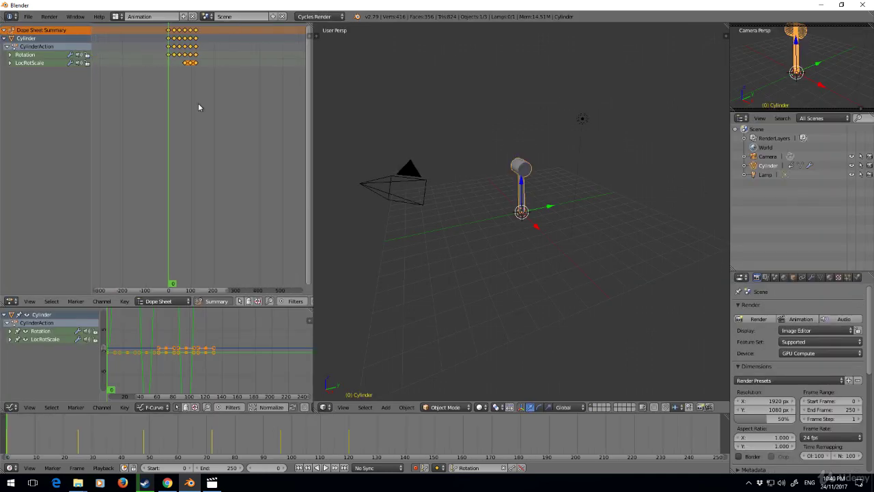
scroll(199, 102, "up", 4)
scroll(199, 107, "up", 3)
scroll(163, 108, "left", 3, "ctrl")
scroll(164, 107, "up", 1)
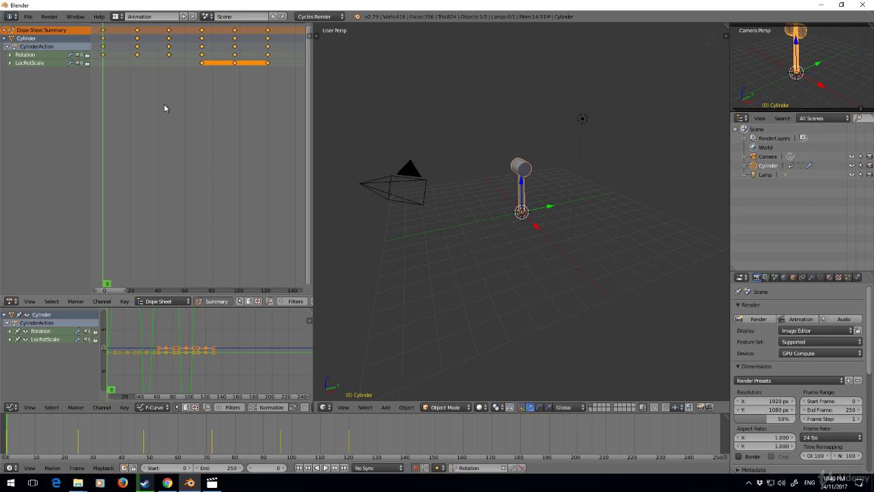
Duplicate the rotation keyframes at frame 0 in the Dope Sheet and place the copy at frame 145.
left_click(103, 30)
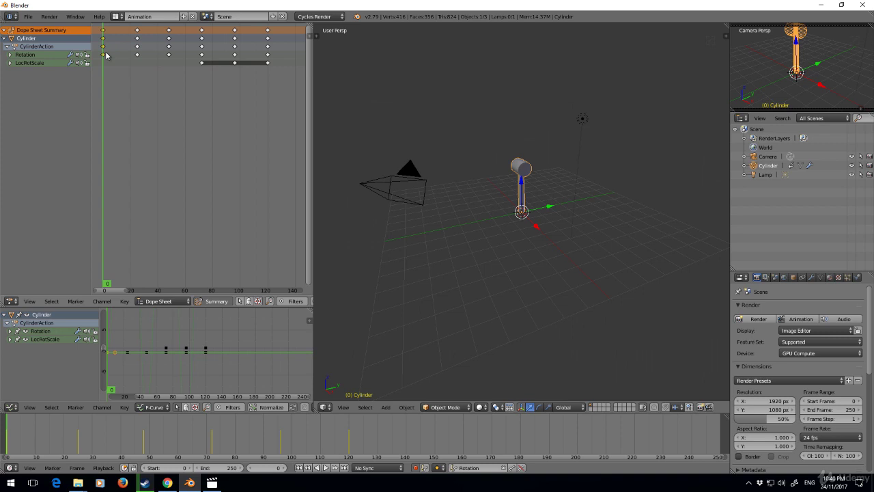
key("g")
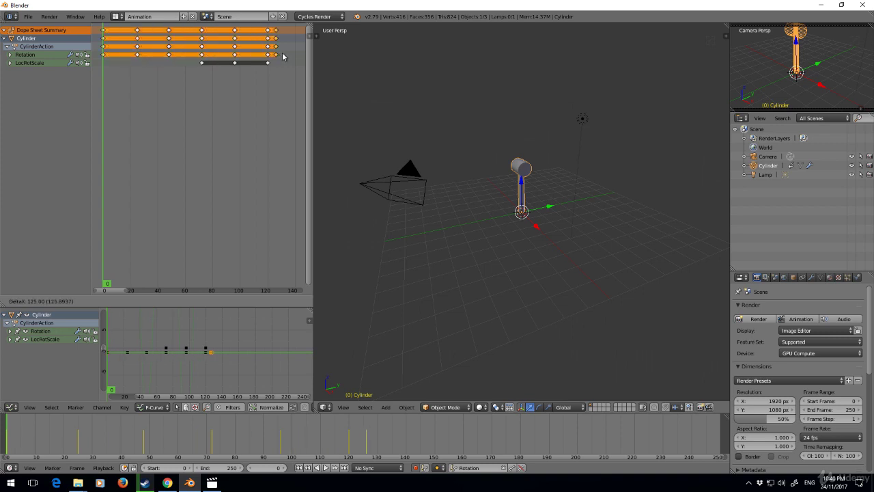
left_click_drag(282, 56, 298, 57)
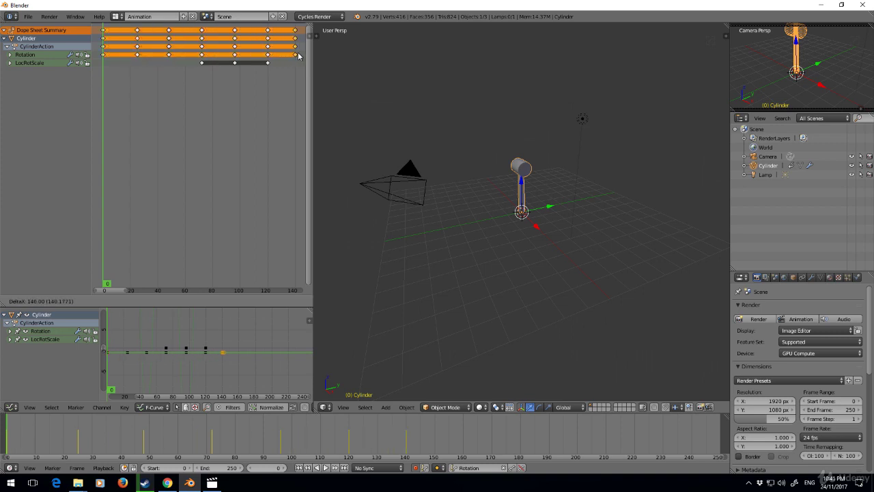
left_click_drag(298, 57, 306, 57)
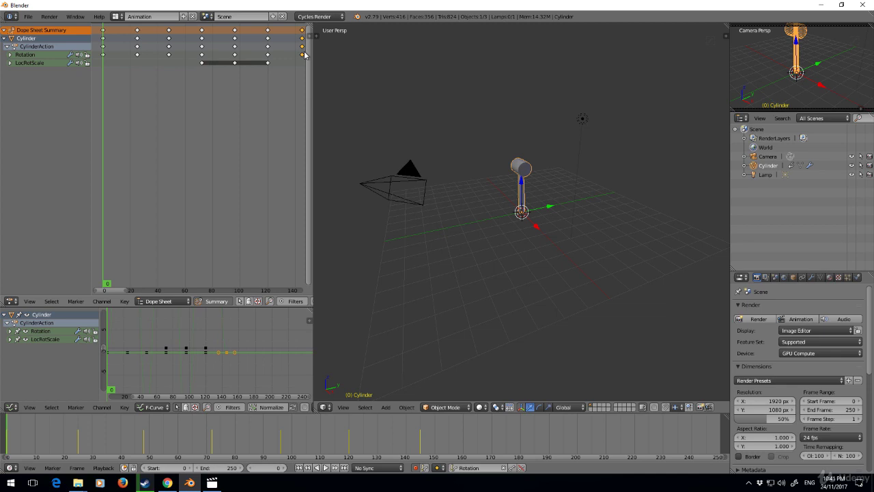
Move the duplicated keyframes by -1 frame and set the current frame to 144.
left_click(421, 437)
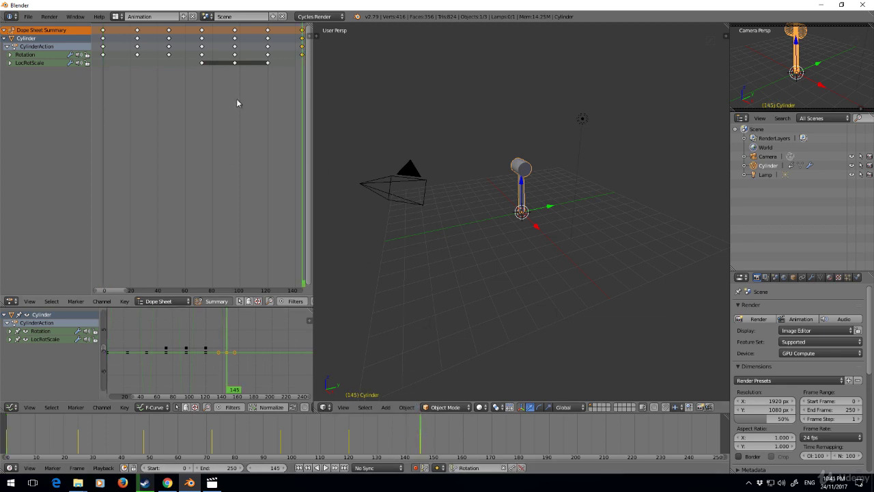
scroll(239, 104, "down", 3, "ctrl")
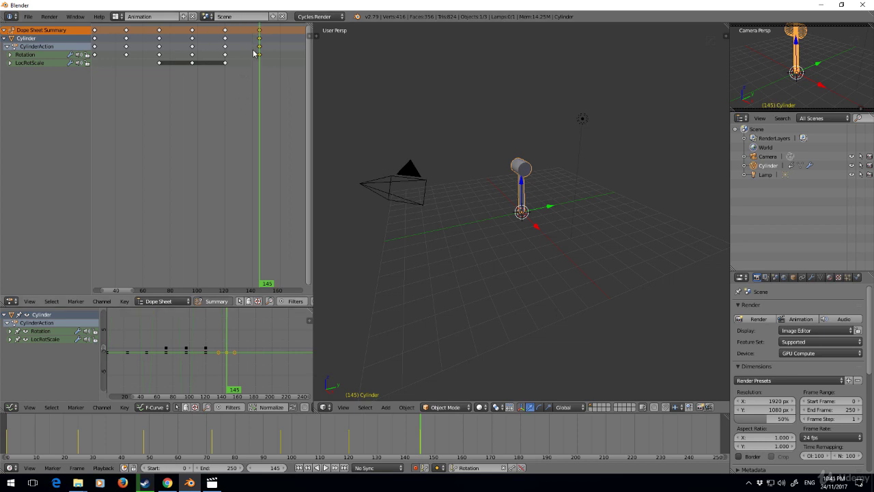
type("g")
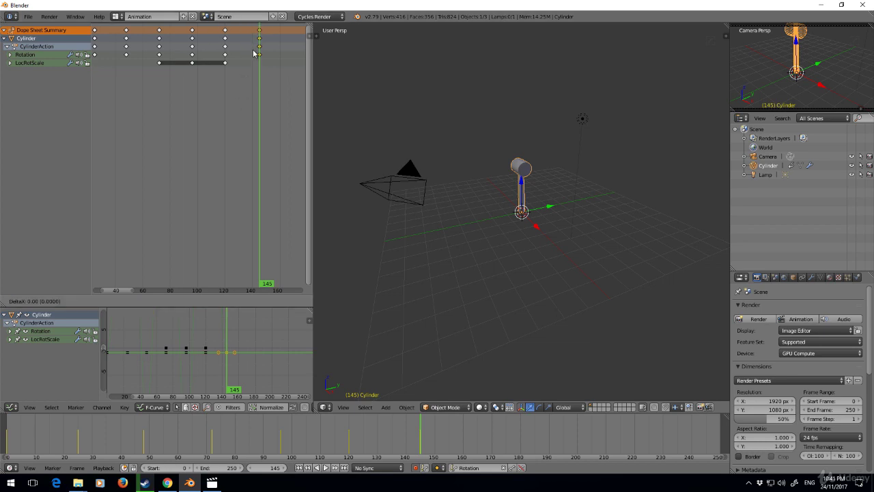
type("-1")
key("Return")
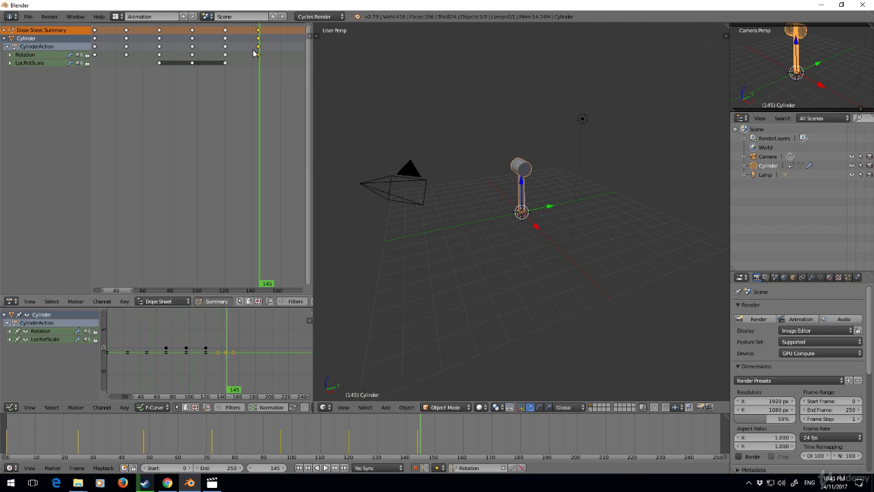
left_click(258, 62)
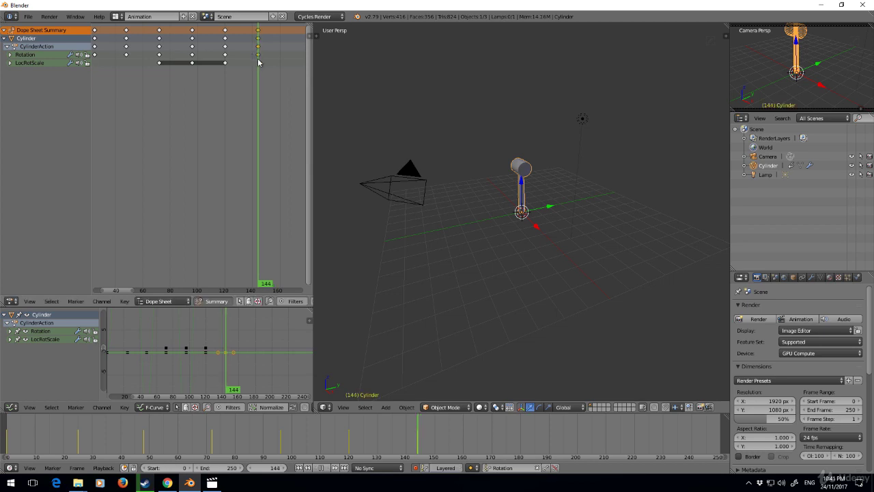
mouse_move(259, 62)
left_mouse_down()
mouse_move(182, 64)
mouse_move(259, 74)
left_mouse_up()
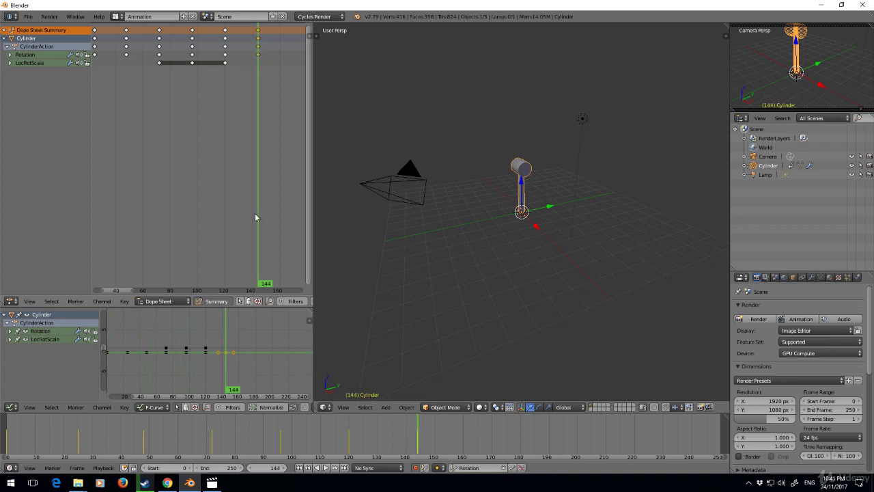
Check the hammer's pose at frames 0 and 144, and set the animation's end frame to 143.
key("Home")
left_click(148, 66)
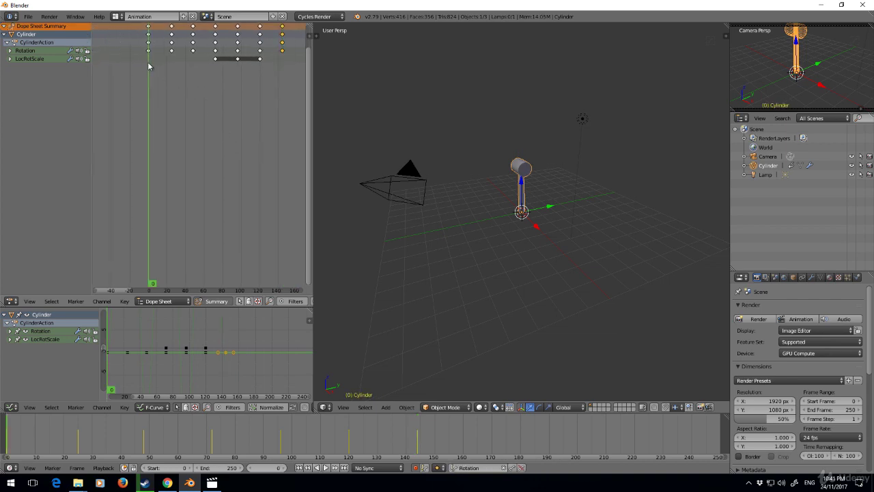
scroll(188, 72, "right", 3, "ctrl")
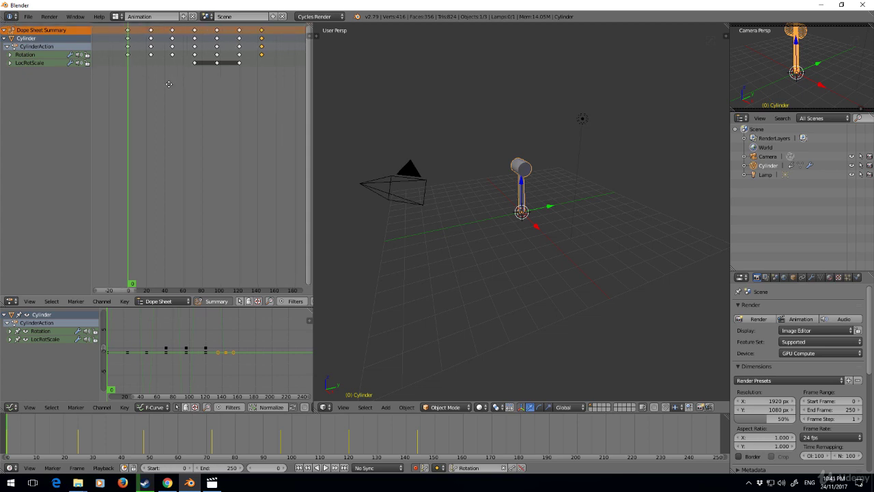
left_click(225, 71)
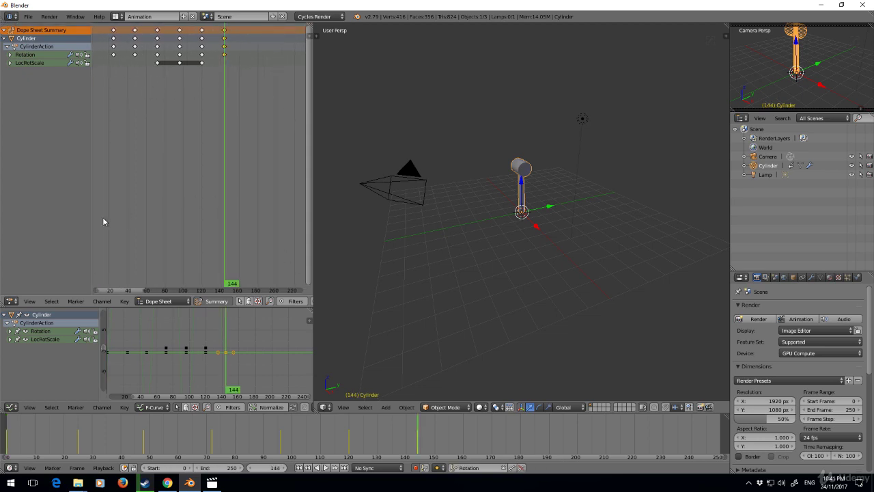
left_click(225, 469)
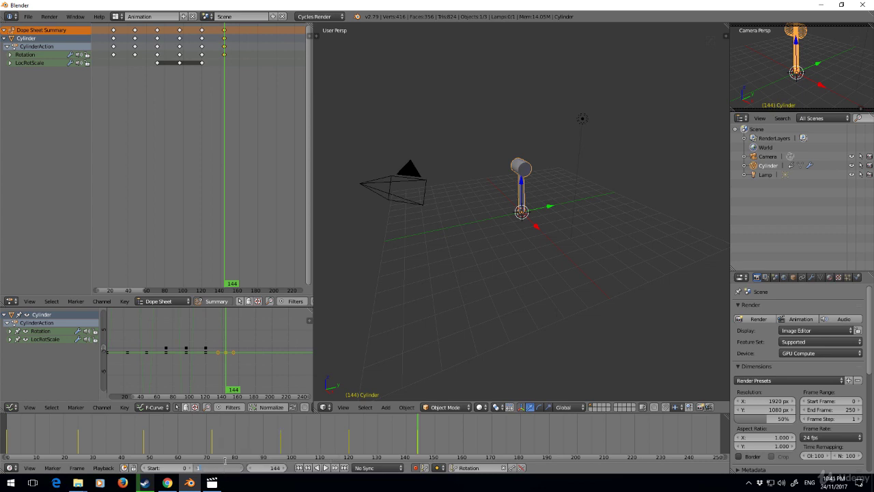
type("143")
key("Return")
Show the hammer enlarged in the front view and play the animation to check its looping swing.
key("KP_1")
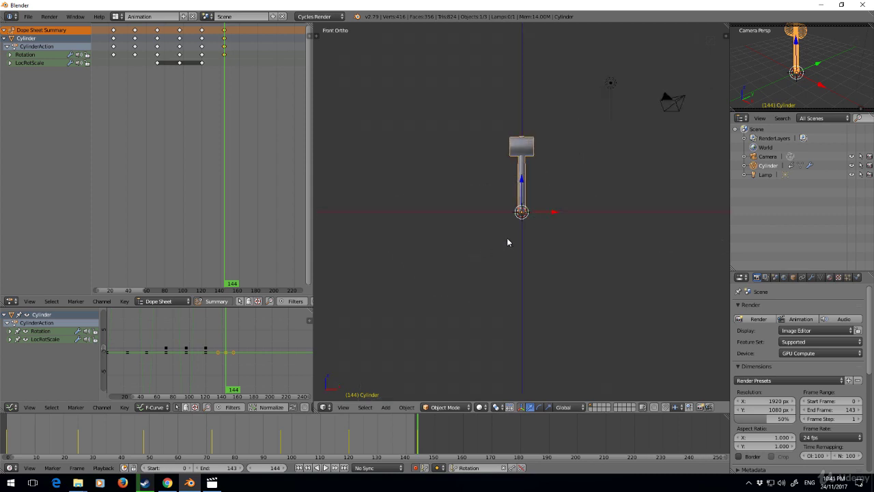
middle_click_drag(507, 239, 504, 254, "shift")
scroll(207, 434, "down", 2)
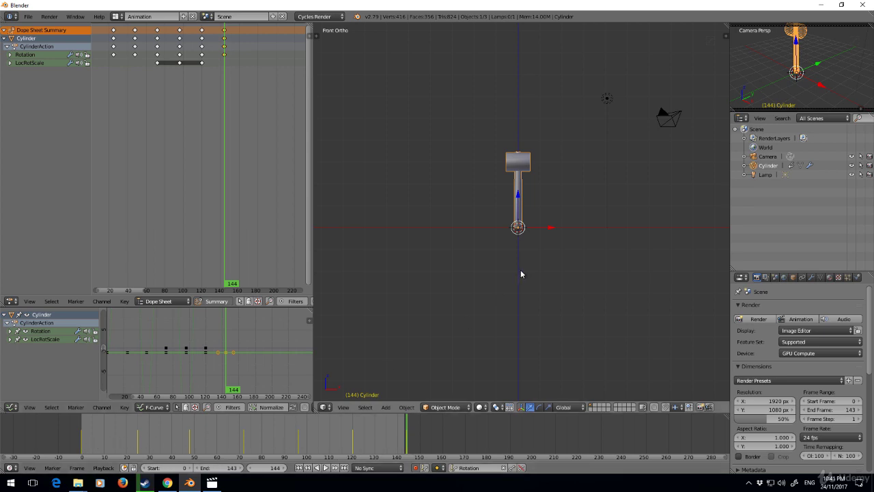
middle_click_drag(520, 269, 555, 243, "shift")
scroll(484, 321, "up", 5)
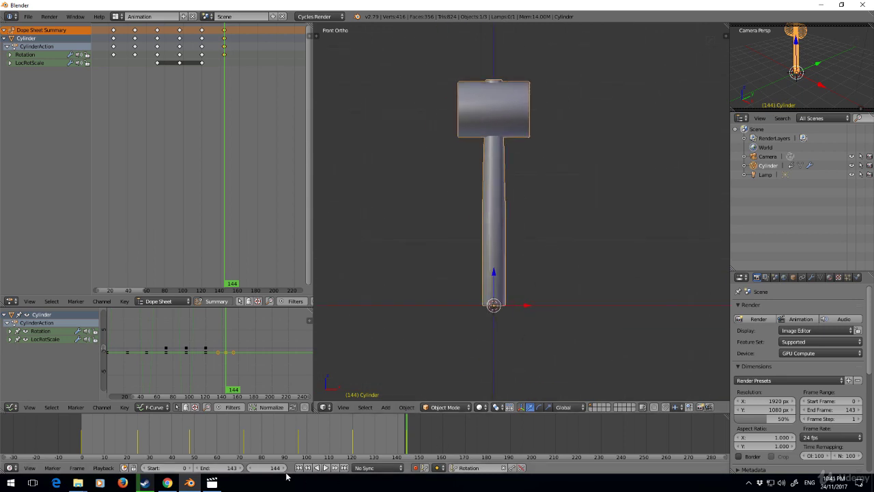
left_click(325, 468)
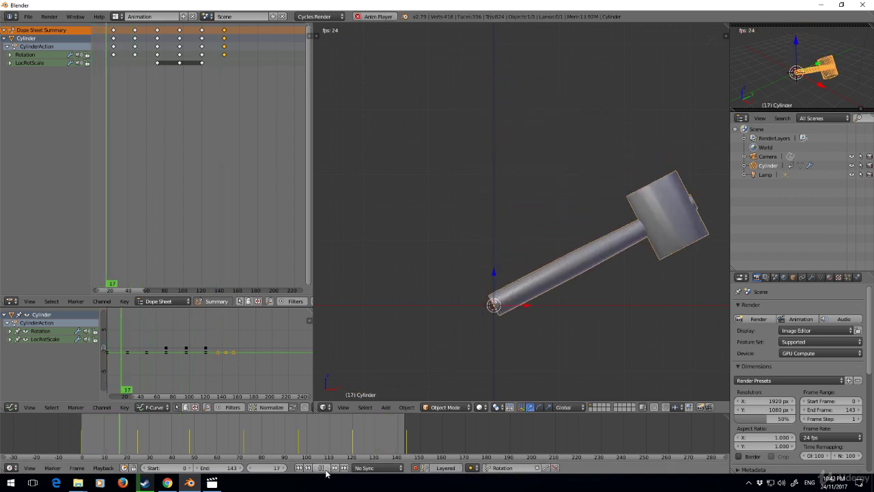
left_click(321, 467)
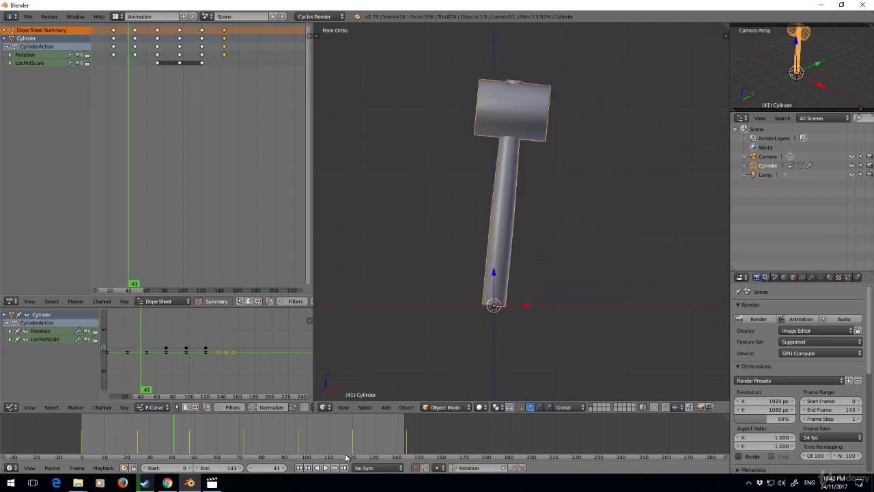
Set the animation's end frame to 144 and play the loop from near its end to check the transition.
left_click(227, 468)
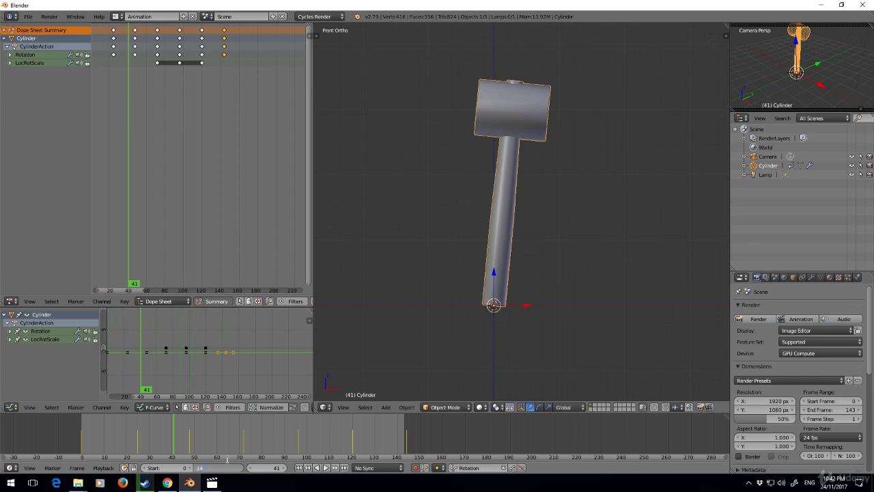
type("4")
key("Return")
left_click(369, 433)
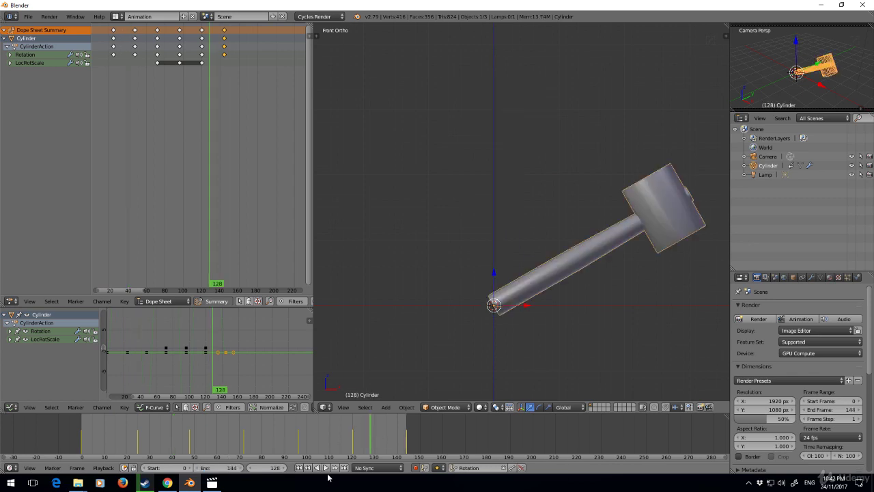
left_click(326, 468)
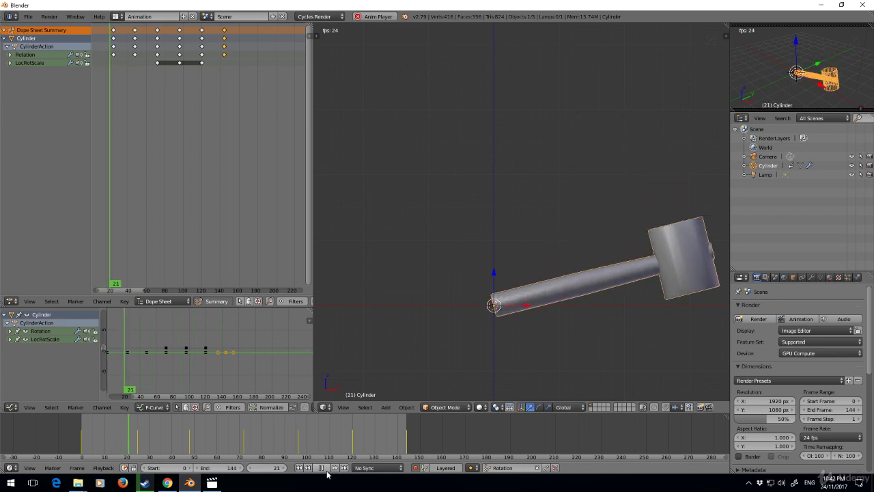
key("alt+a")
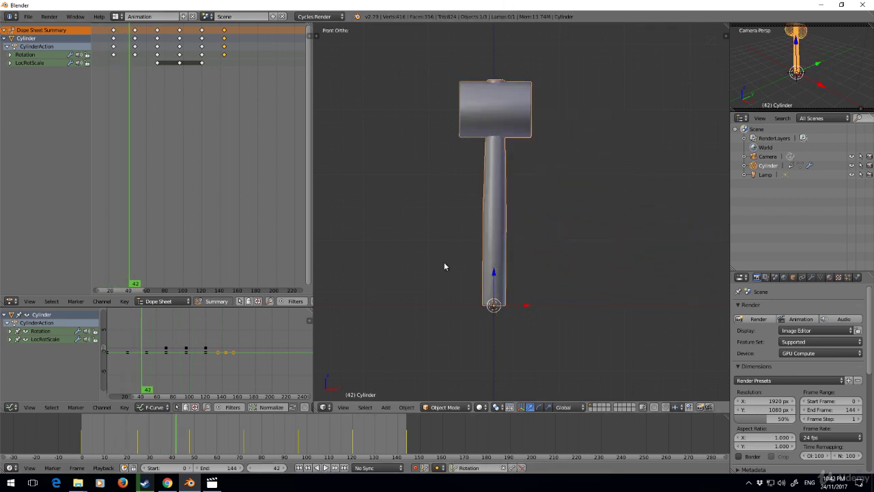